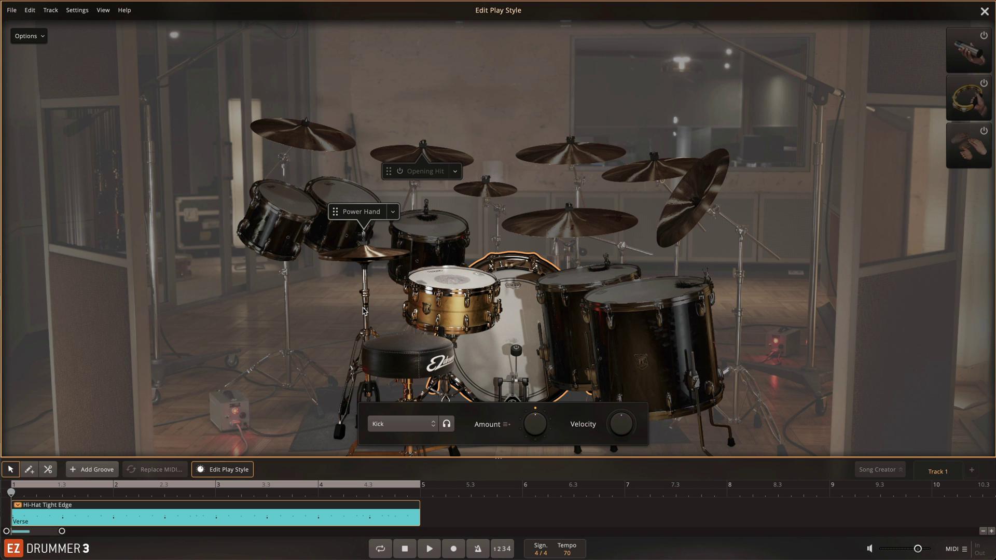
- Target the hi-hat and browse its Power Hand articulations and variations, keeping Original Play
{"action": "left_click", "coordinate": [395, 214]}
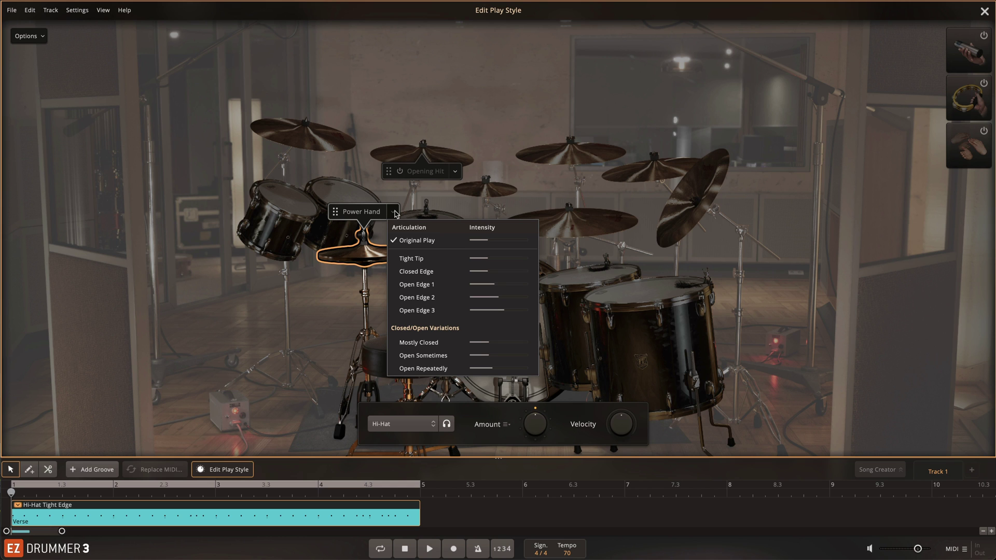
{"action": "left_click", "coordinate": [507, 358]}
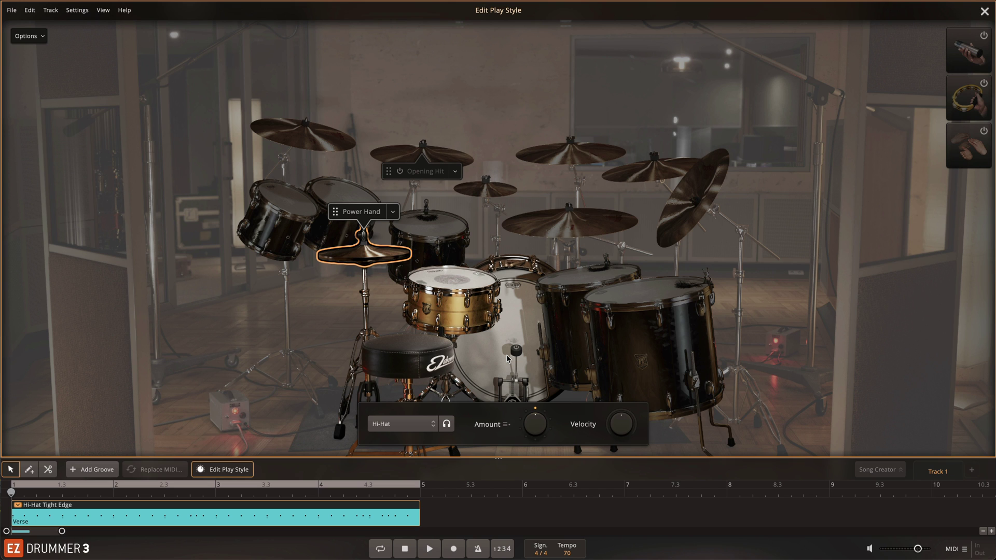
- Audition the hi-hat Power Hand variations while the verse groove plays through
{"action": "left_click", "coordinate": [393, 211]}
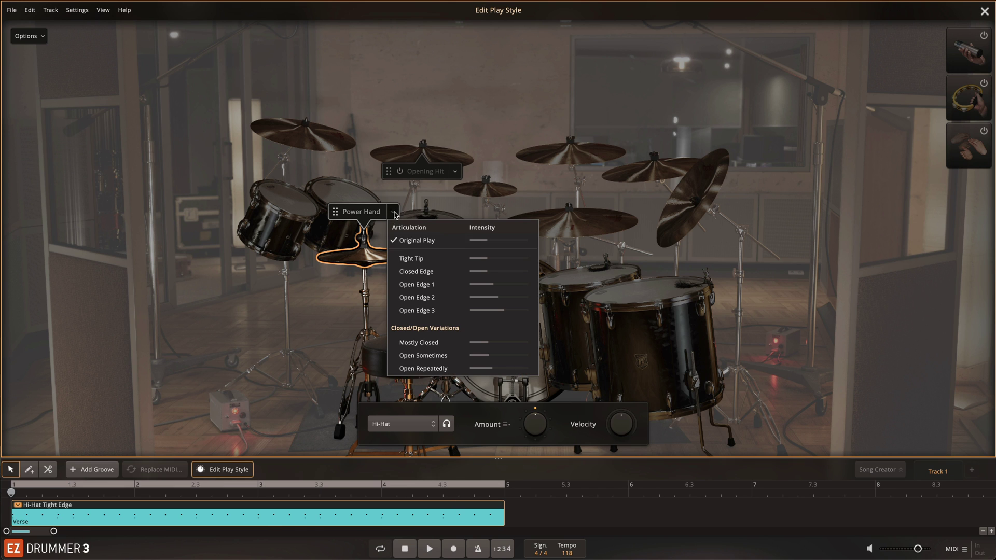
{"action": "left_click", "coordinate": [449, 241]}
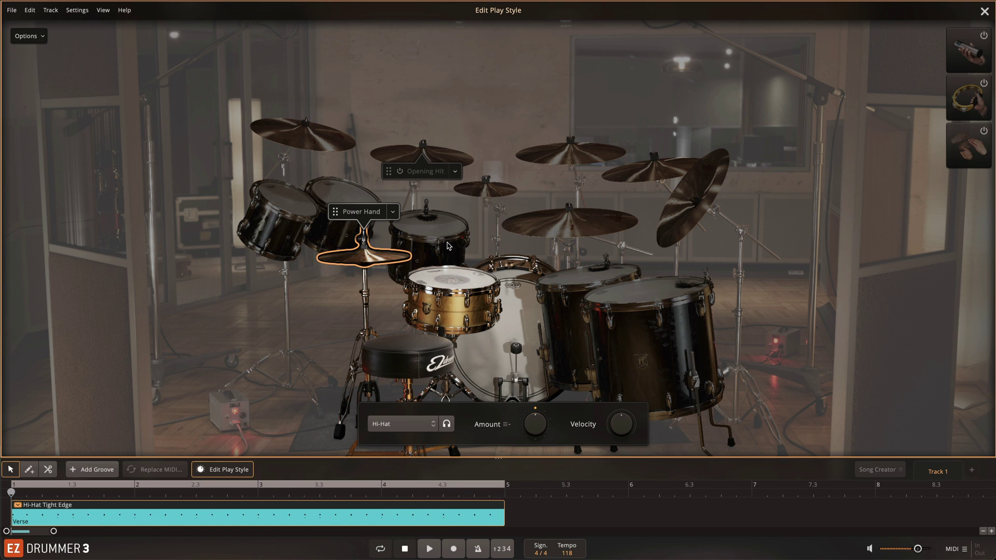
{"action": "left_click", "coordinate": [393, 212]}
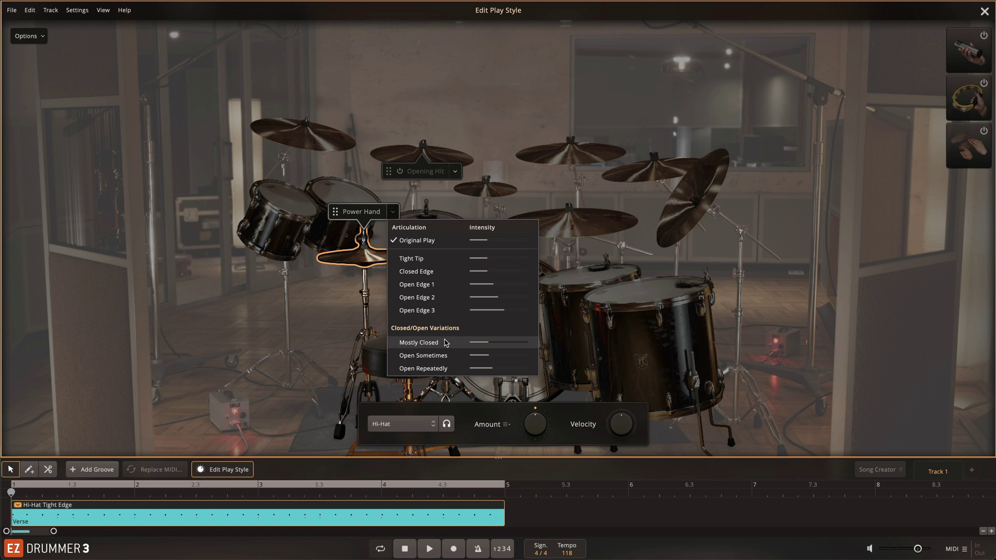
{"action": "left_click", "coordinate": [456, 356]}
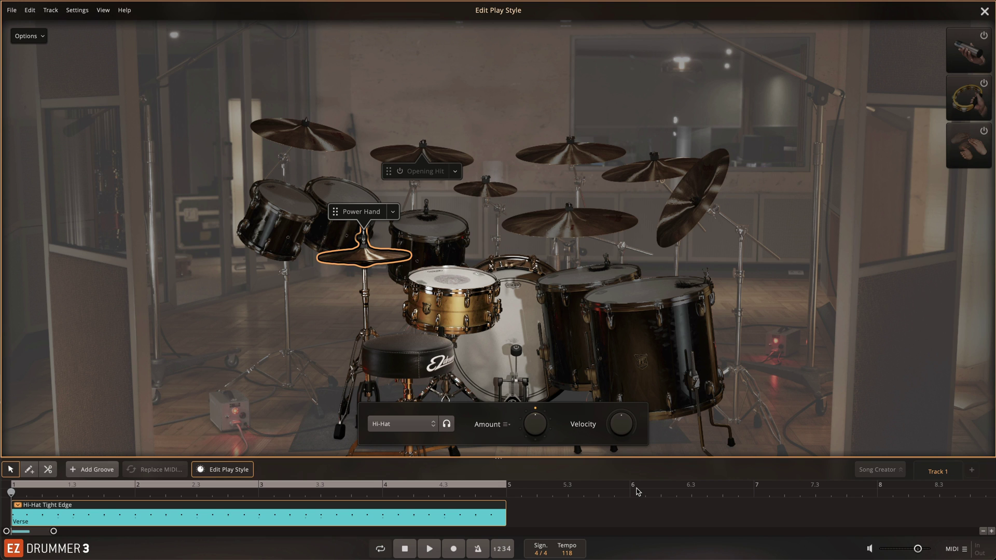
- Move the Power Hand pattern to the floor tom, audition Original Play, then set All Toms
{"action": "left_click_drag", "start_coordinate": [384, 212], "coordinate": [577, 258]}
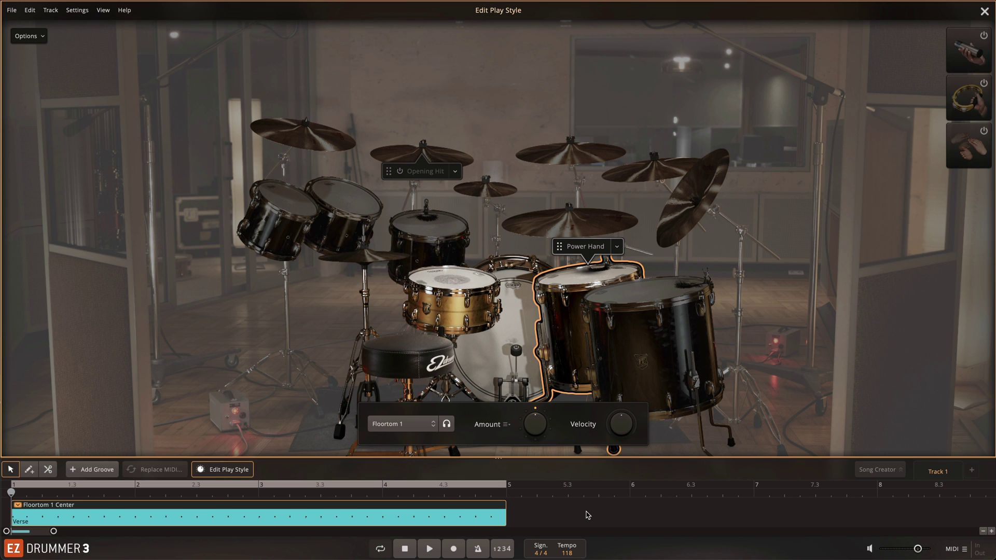
{"action": "left_click", "coordinate": [616, 246]}
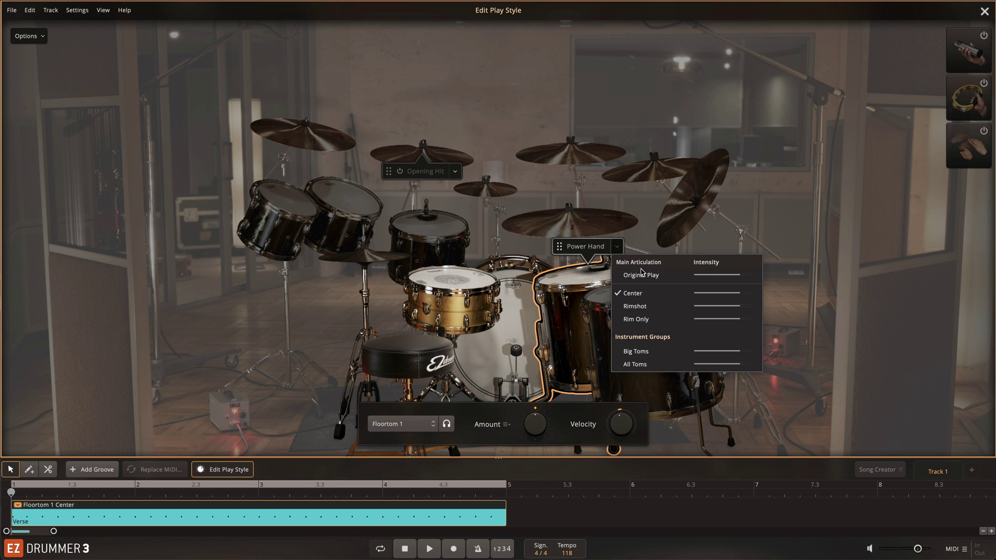
{"action": "left_click", "coordinate": [647, 279]}
{"action": "key", "text": "space"}
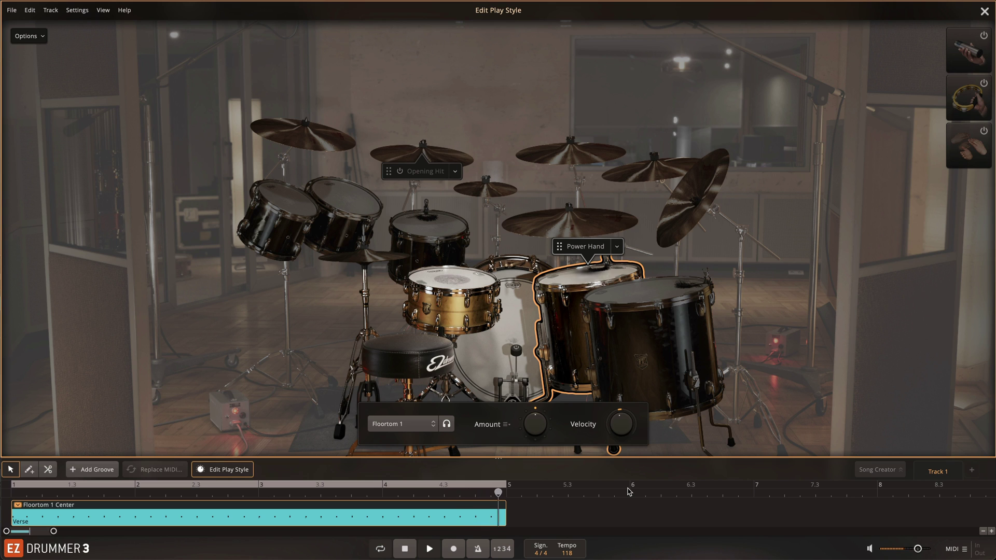
{"action": "left_click", "coordinate": [617, 246]}
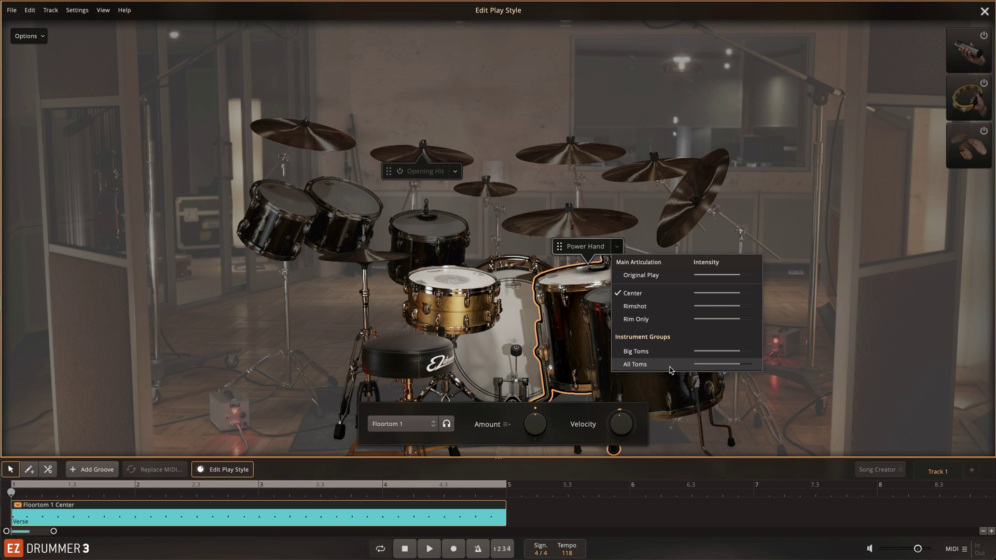
{"action": "left_click", "coordinate": [669, 369]}
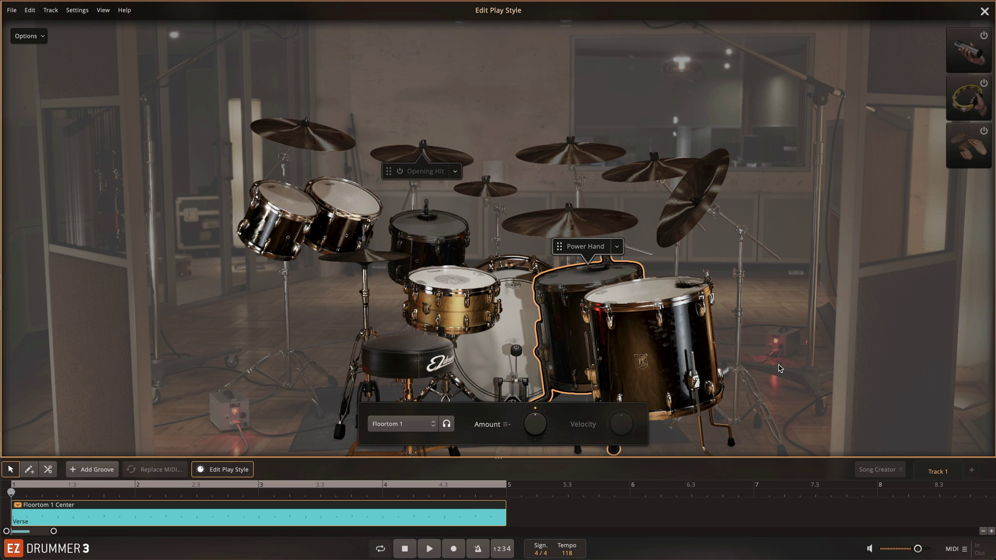
- Move the Power Hand pattern onto the ride and hear it on the Bow variation
{"action": "left_click_drag", "start_coordinate": [604, 249], "coordinate": [610, 218]}
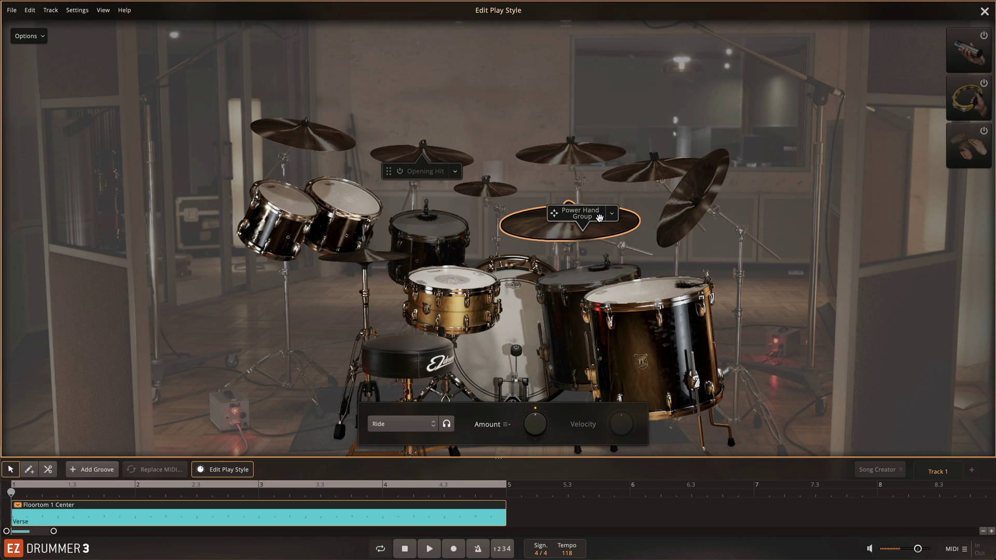
{"action": "left_click", "coordinate": [599, 185]}
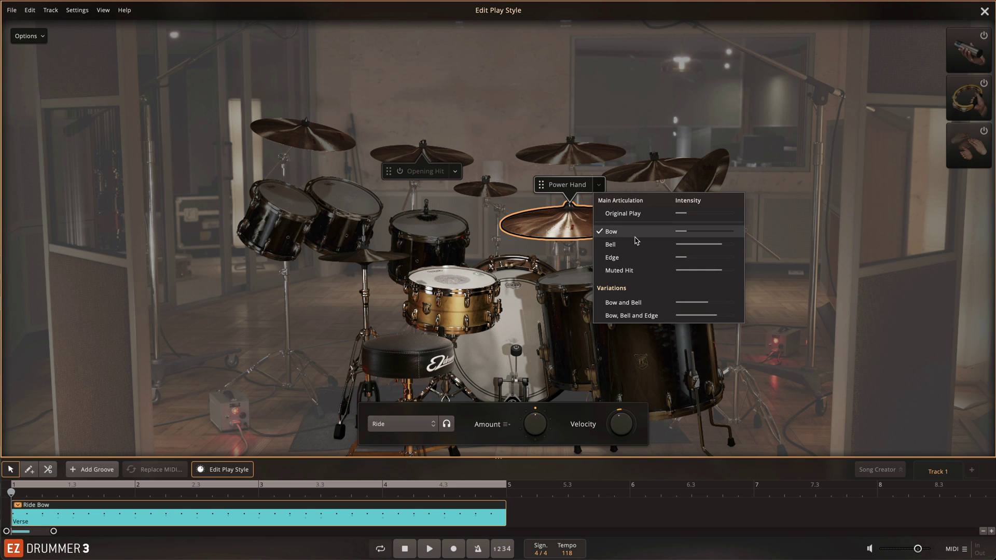
{"action": "left_click", "coordinate": [639, 236]}
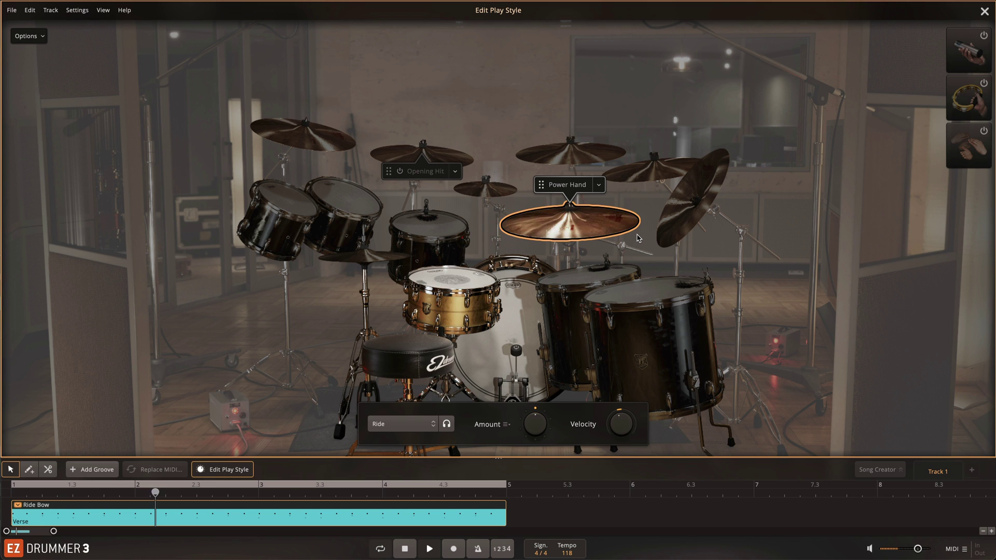
{"action": "key", "text": "space"}
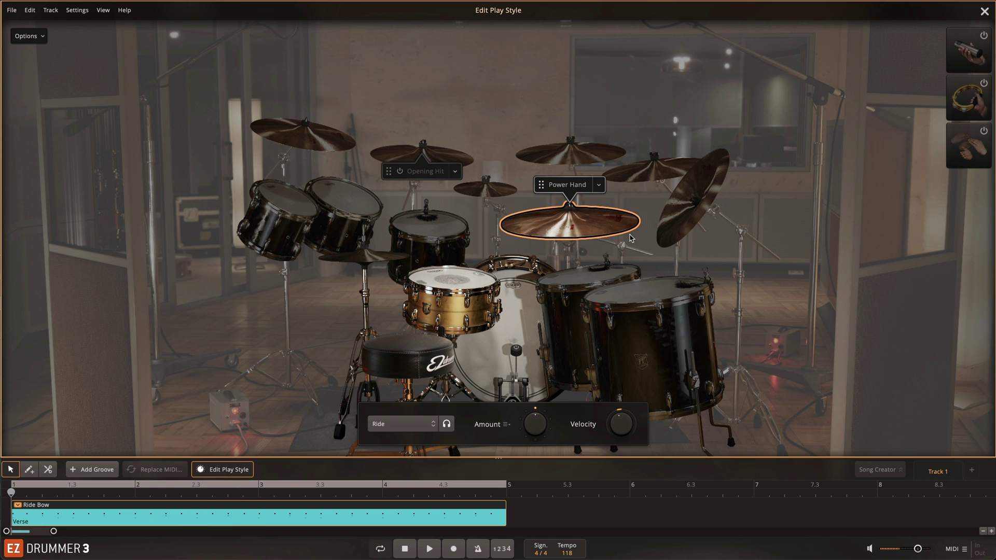
- Switch the ride to the Bow and Bell variation and play the groove
{"action": "left_click", "coordinate": [599, 185]}
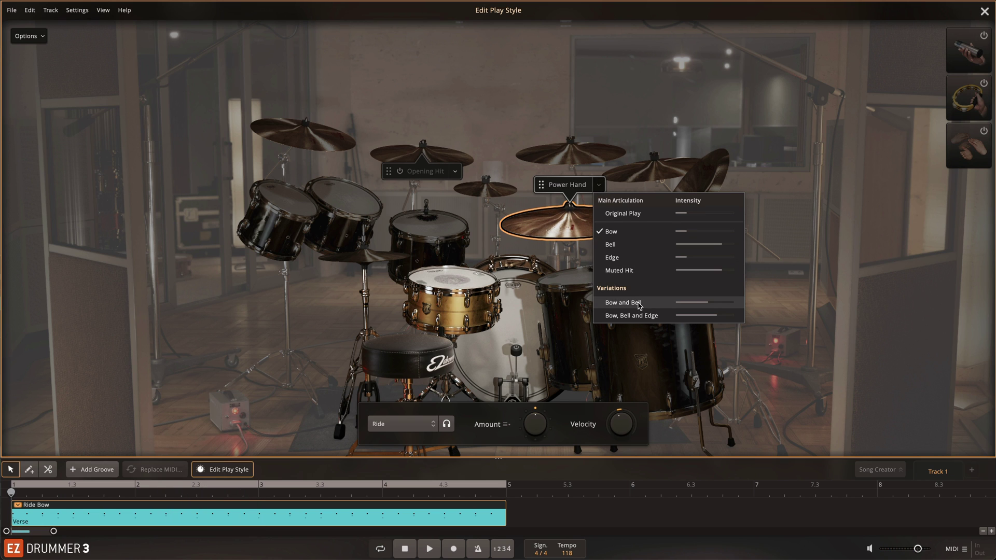
{"action": "left_click", "coordinate": [621, 302]}
{"action": "key", "text": "space"}
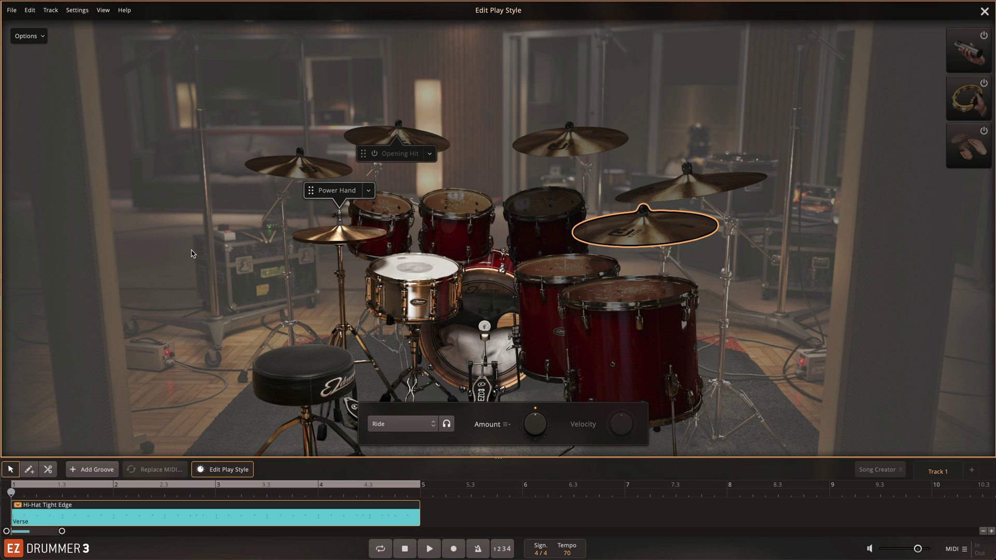
- Target the snare and limit its adjustments to Ghosts after trying All Notes
{"action": "left_click", "coordinate": [430, 273]}
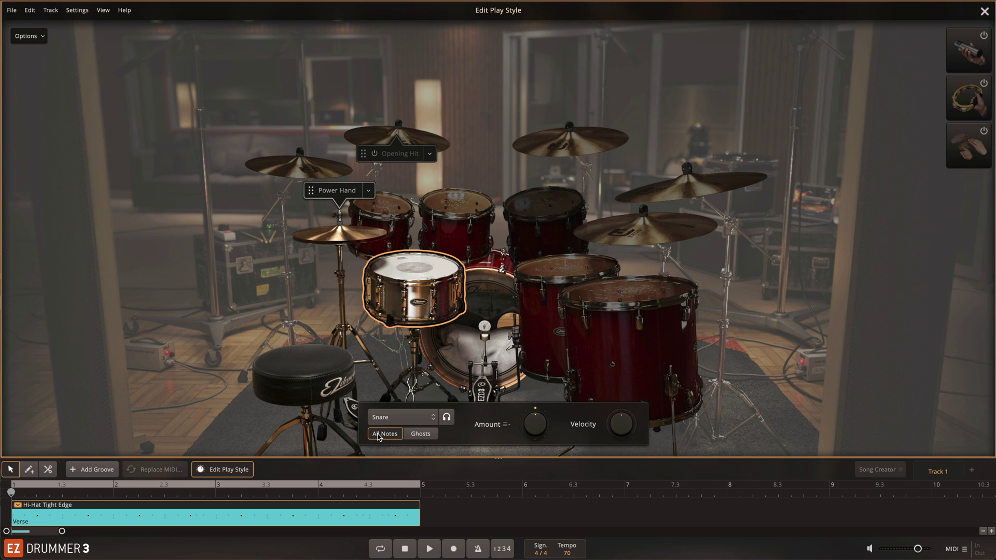
{"action": "left_click", "coordinate": [416, 436]}
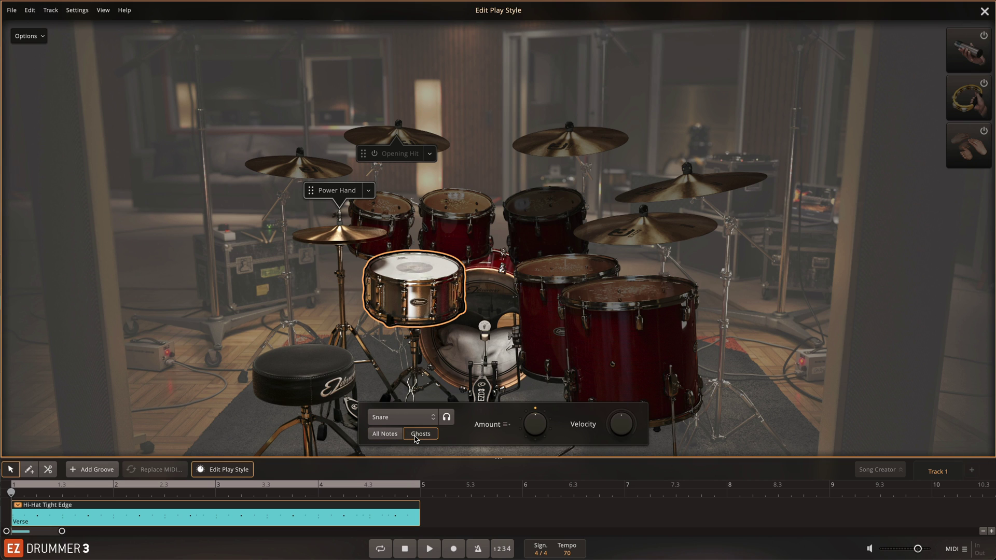
{"action": "left_click", "coordinate": [393, 437]}
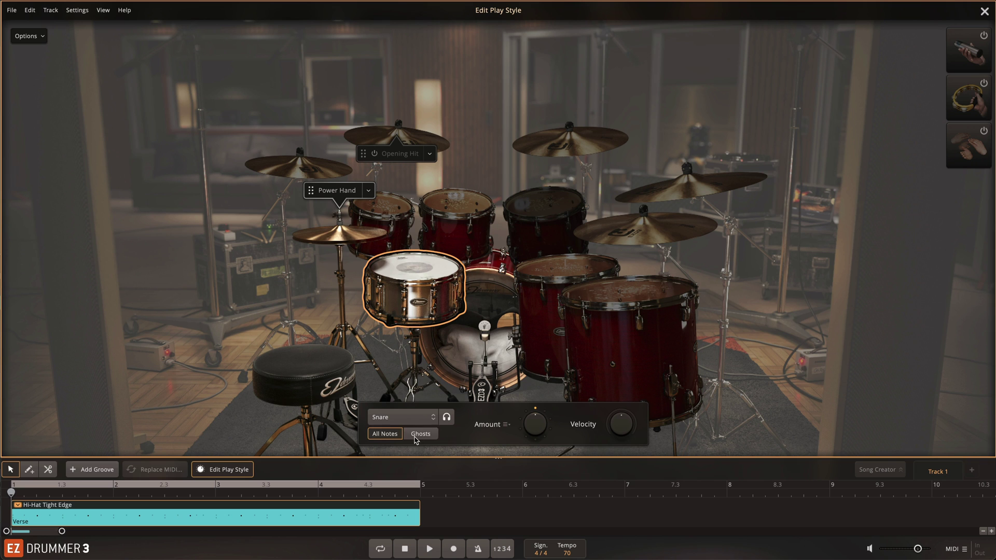
{"action": "left_click", "coordinate": [417, 437]}
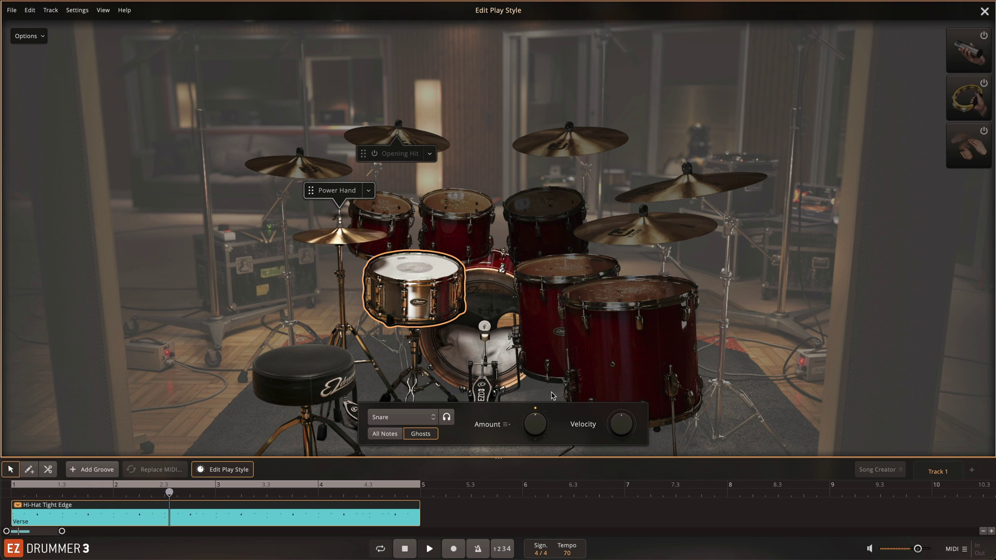
- Raise the snare ghost-note Amount to 47 hits and lower their velocity to −11
{"action": "key", "text": "space"}
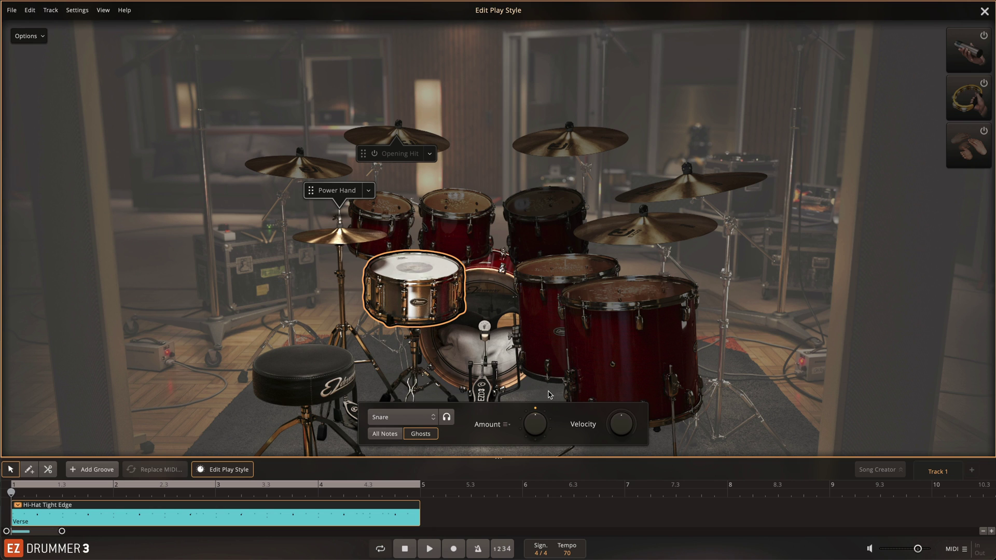
{"action": "left_click_drag", "start_coordinate": [538, 434], "coordinate": [537, 442]}
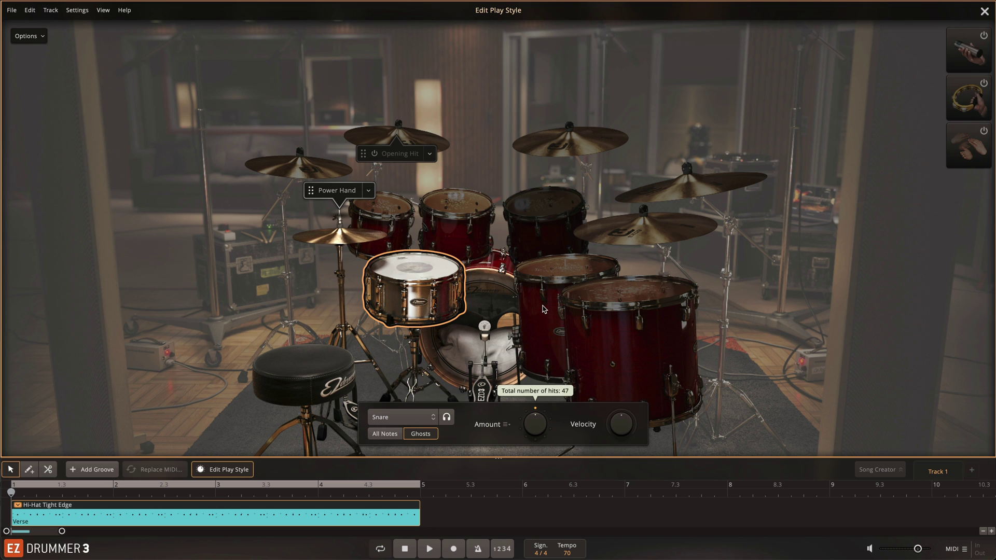
{"action": "key", "text": "space"}
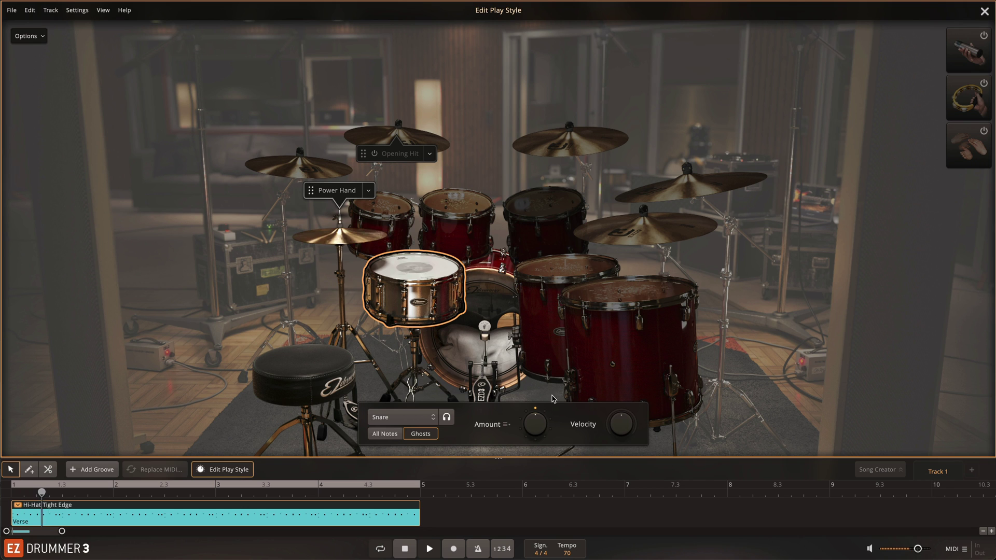
{"action": "left_click_drag", "start_coordinate": [621, 420], "coordinate": [618, 424]}
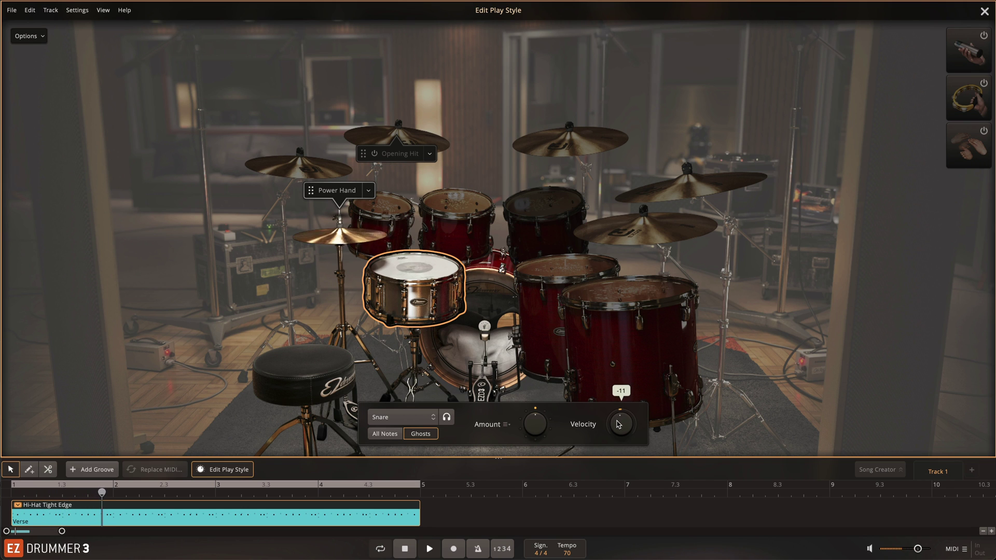